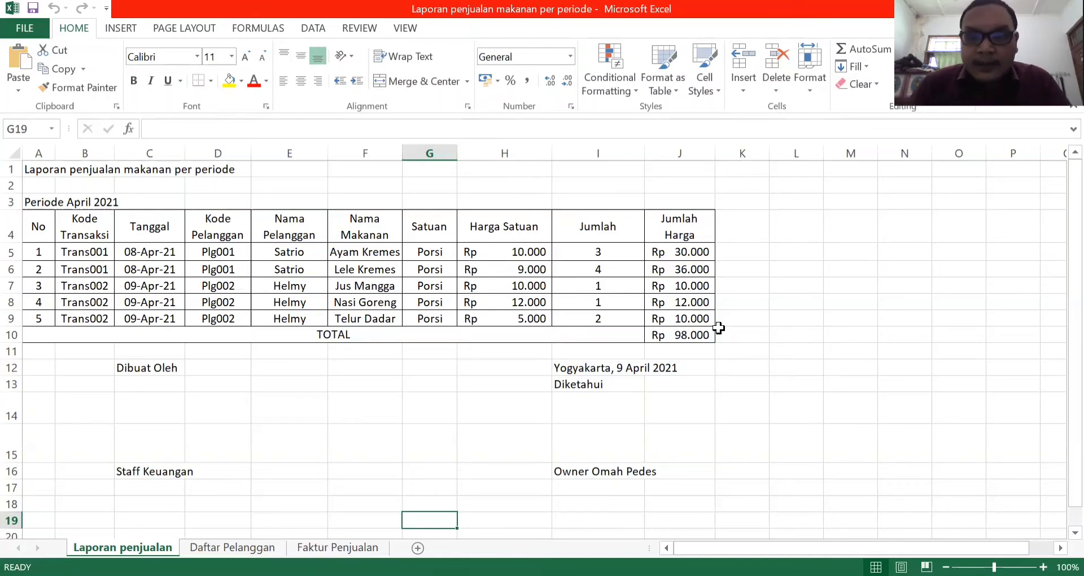
# Inspect the Jumlah Harga formula, unit price and quantity in row 5, plus the TOTAL formula in J10.
pyautogui.click(698, 249)
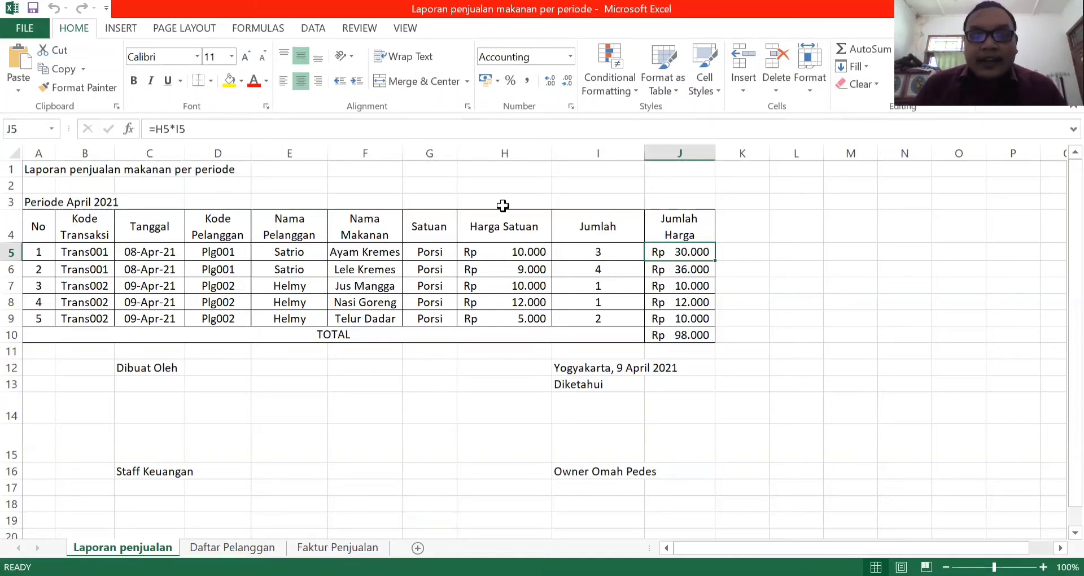
pyautogui.click(510, 254)
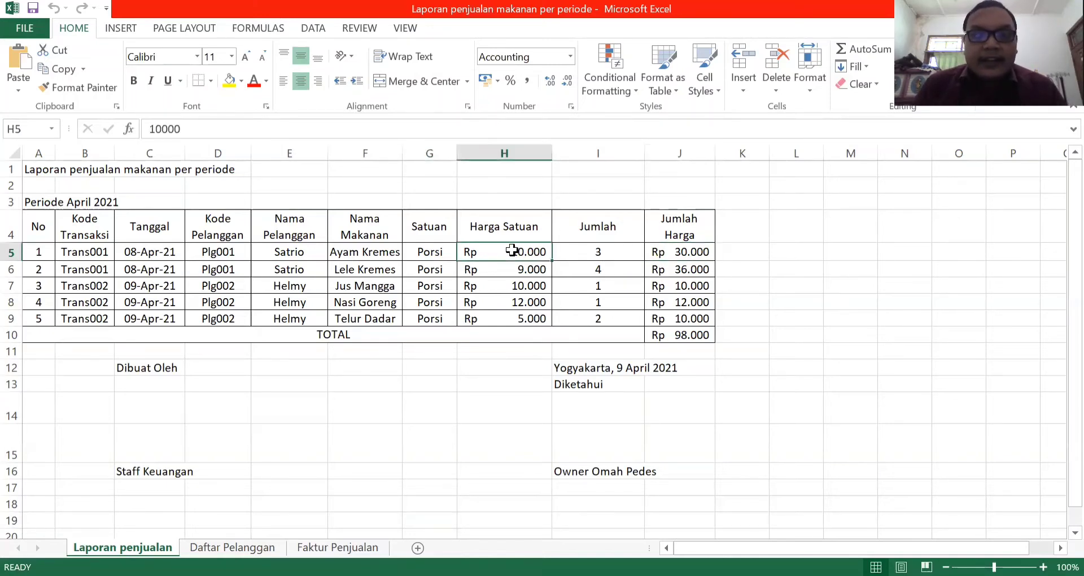
pyautogui.click(590, 250)
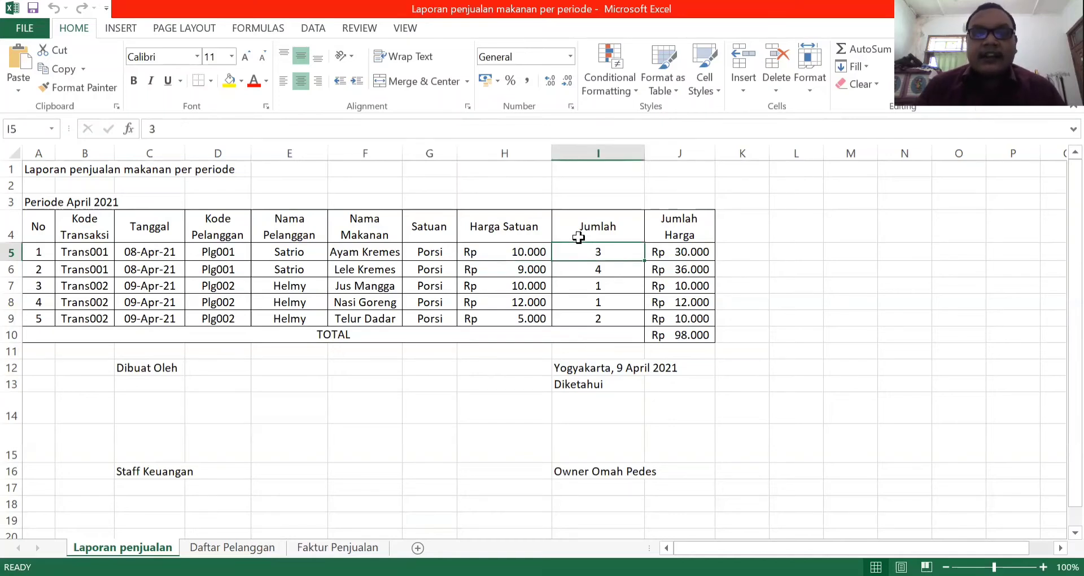
pyautogui.click(686, 247)
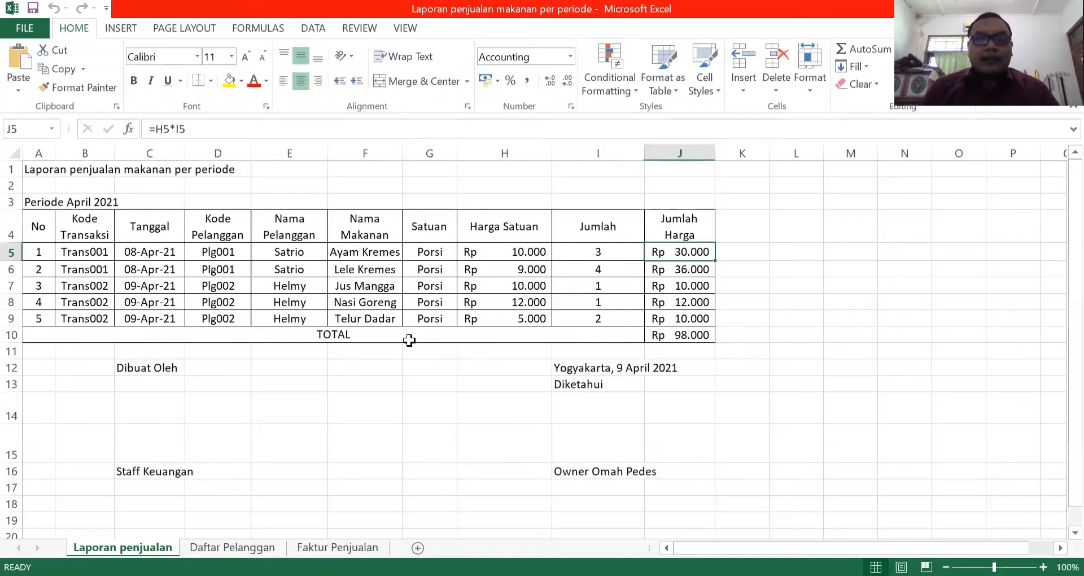
pyautogui.click(690, 334)
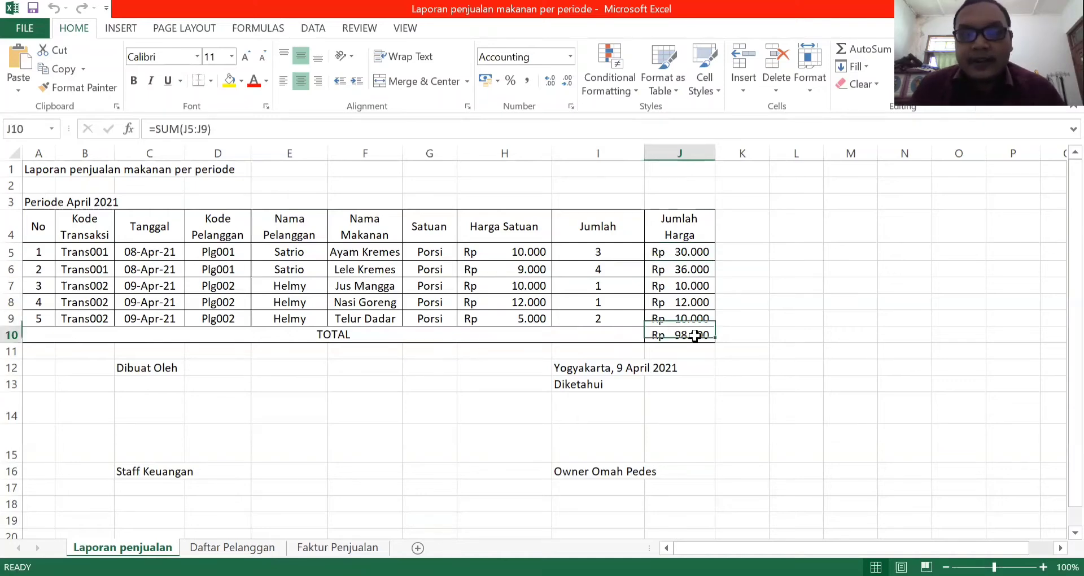
pyautogui.scroll(-1, 773, 502)
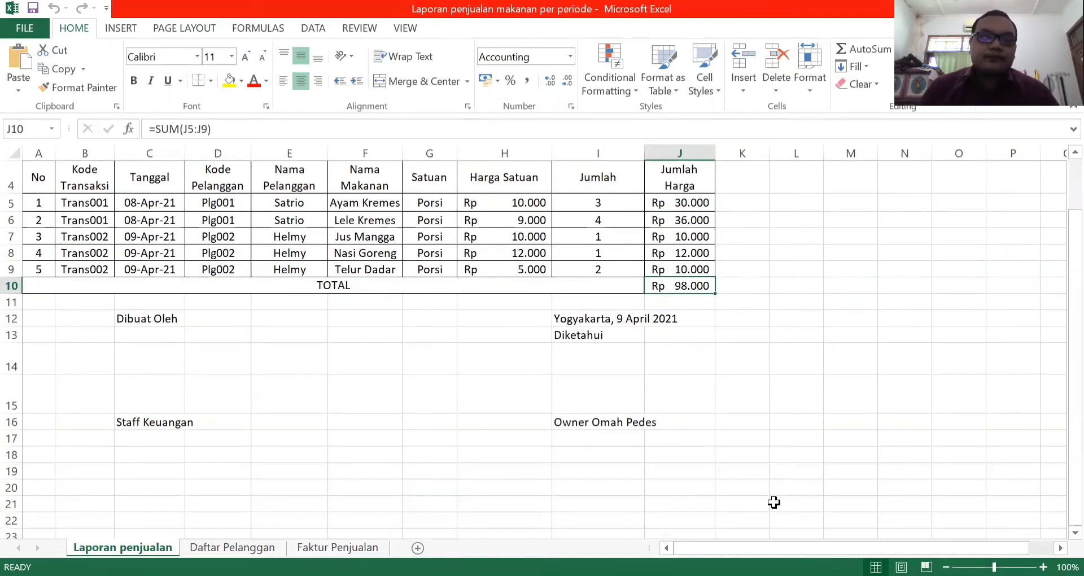
pyautogui.scroll(1, 773, 501)
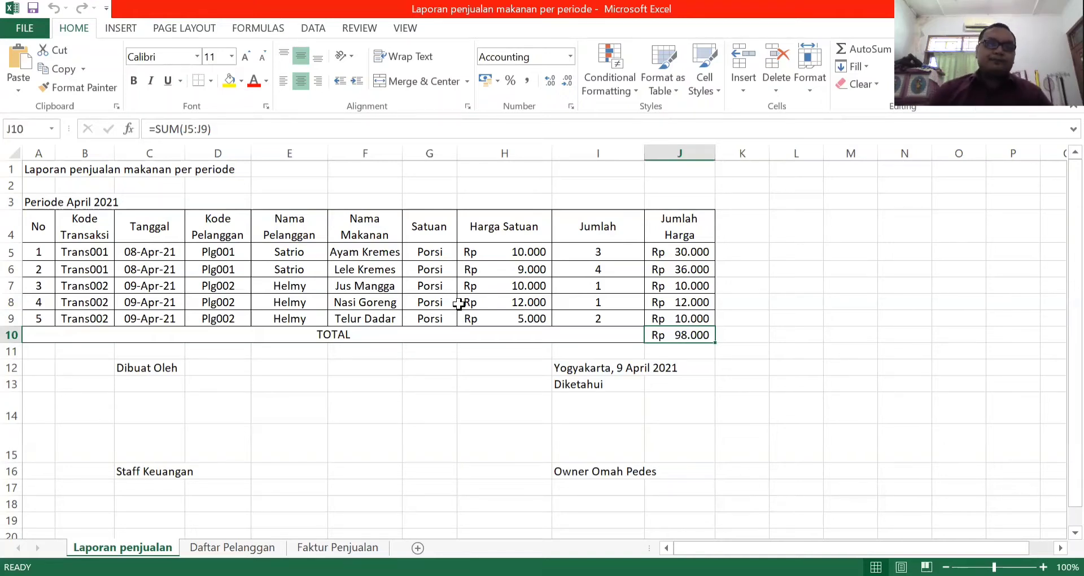
# Select the sales report range A1:J16, hide the sheet's gridlines, and copy the range.
pyautogui.click(28, 166)
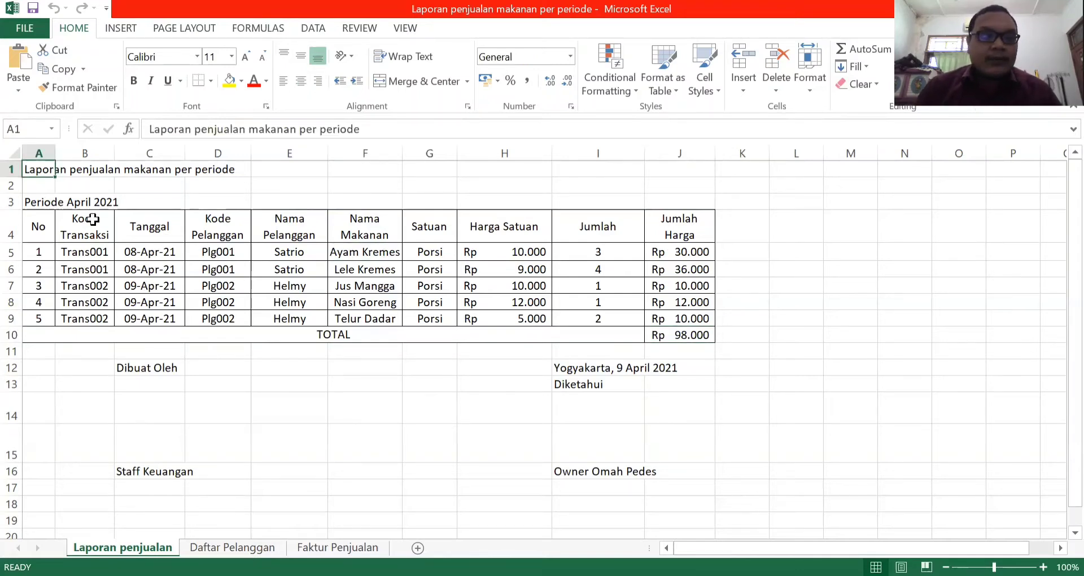
pyautogui.click(77, 300)
pyautogui.moveTo(38, 170); pyautogui.dragTo(698, 474)
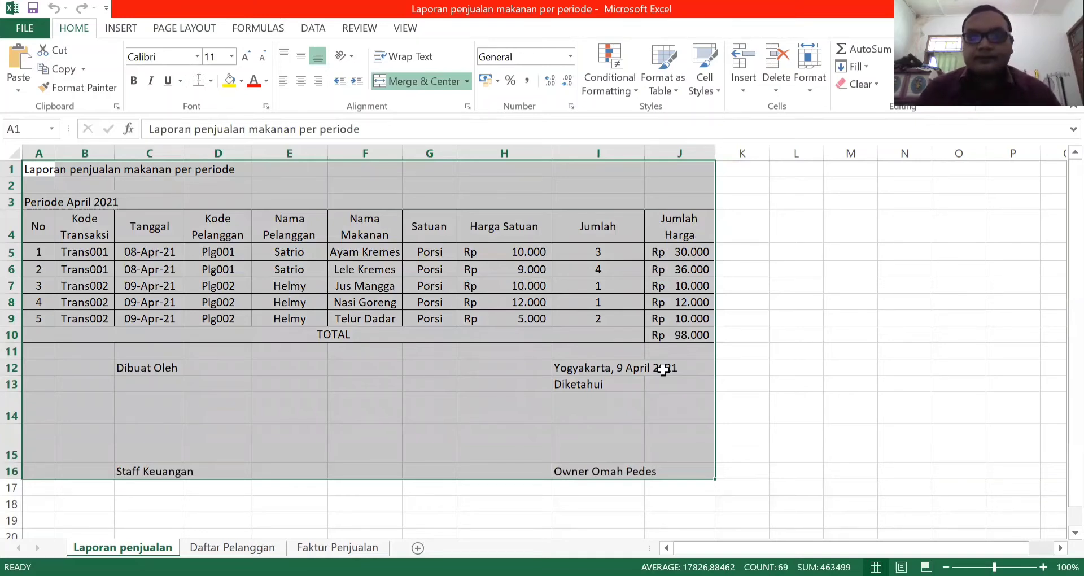
pyautogui.hotkey('alt', 'w')
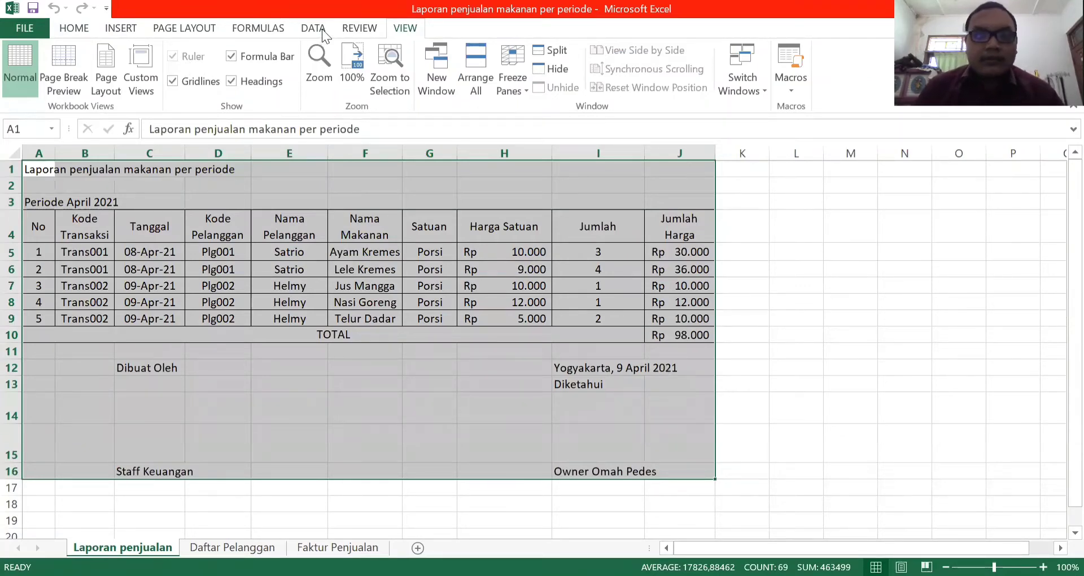
pyautogui.click(173, 80)
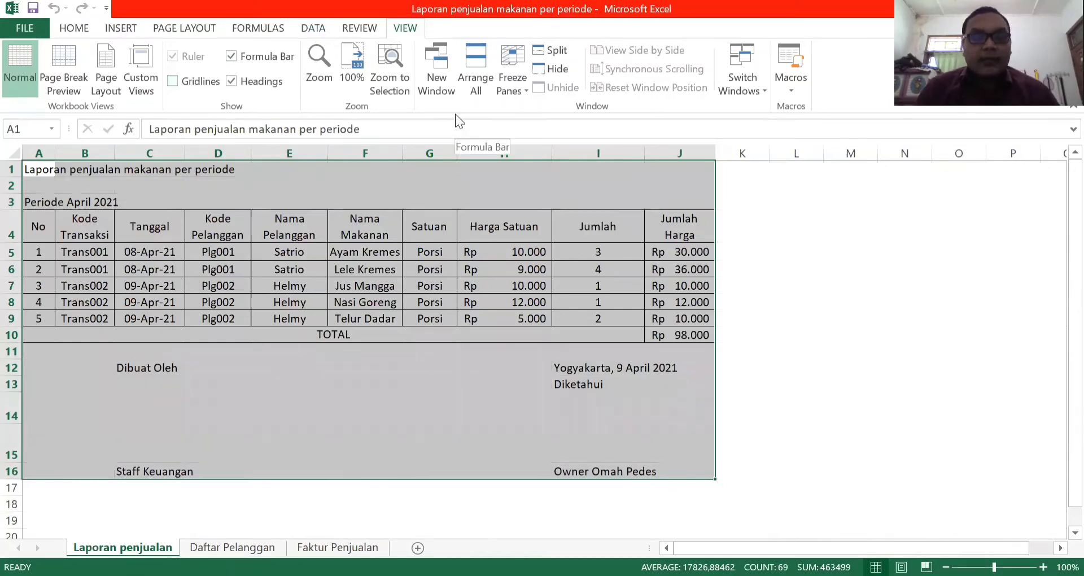
pyautogui.hotkey('ctrl', 'c')
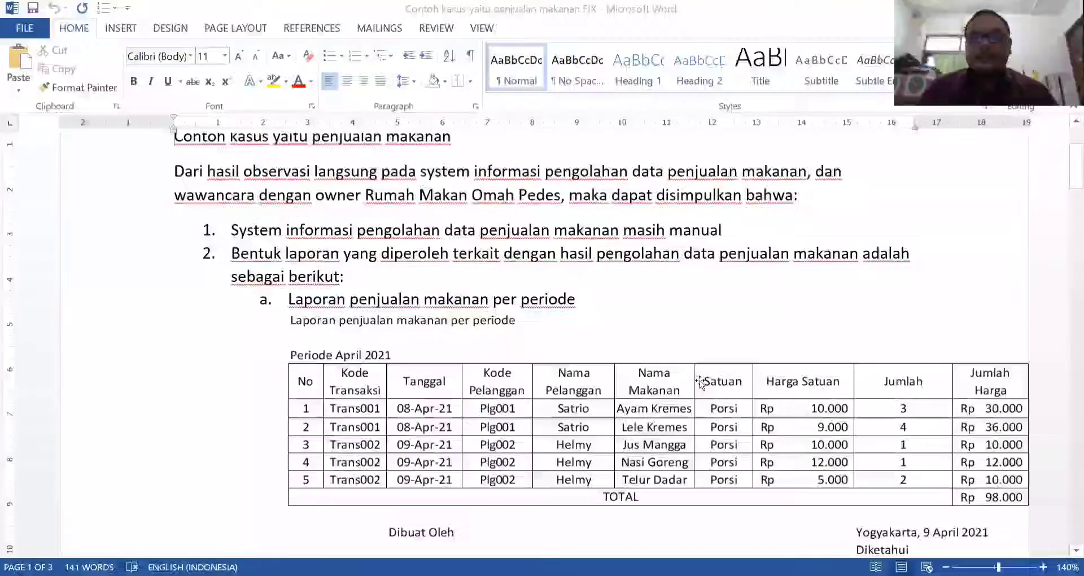
# Switch to Word and review the sales report in the FIX document and the report list in the original case document.
pyautogui.scroll(-5, 702, 315)
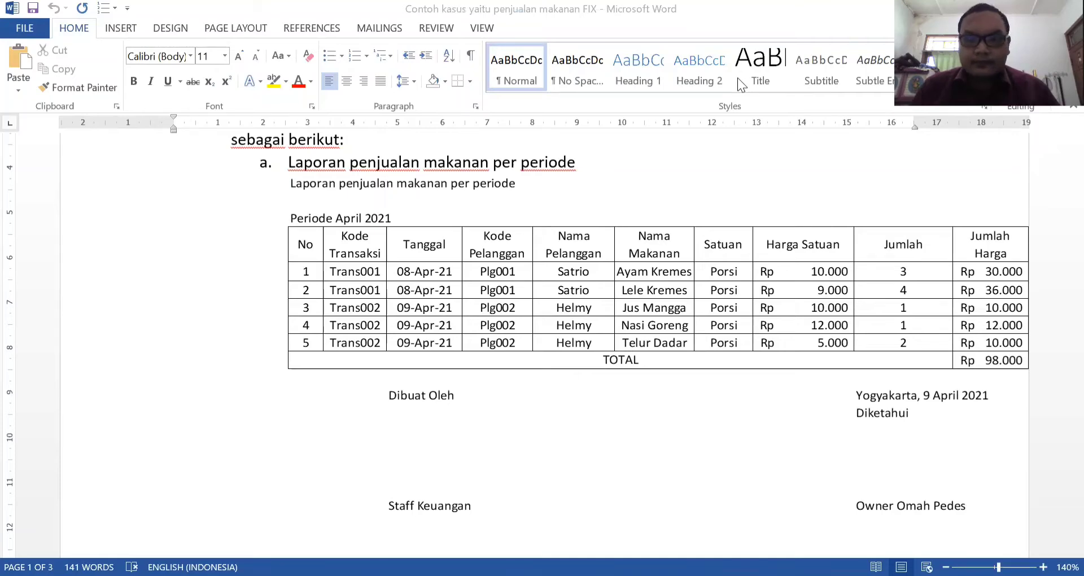
pyautogui.hotkey('alt', 'Tab')
pyautogui.scroll(-3, 759, 383)
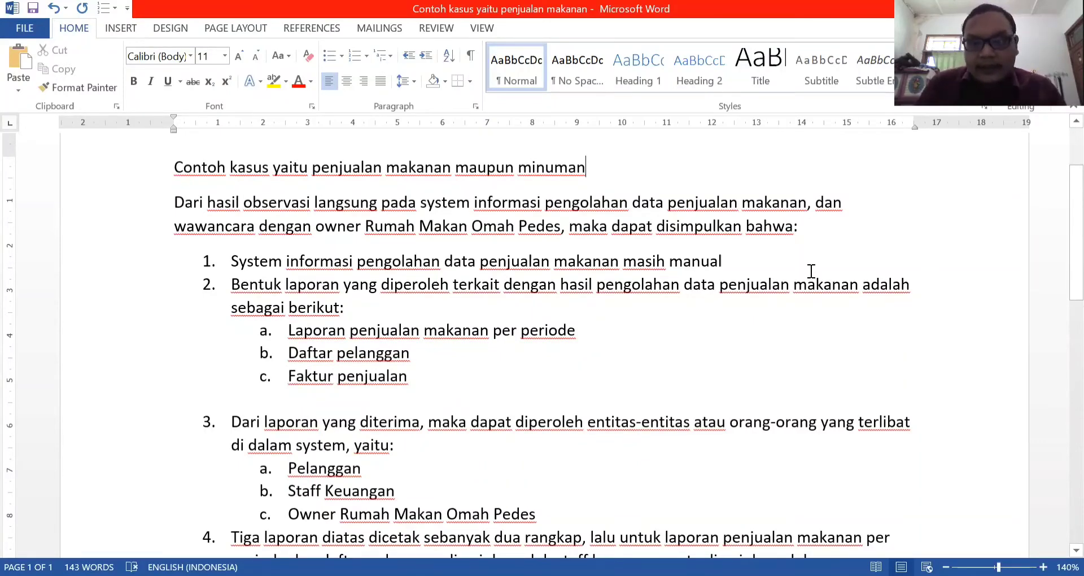
pyautogui.hotkey('alt', 'Tab')
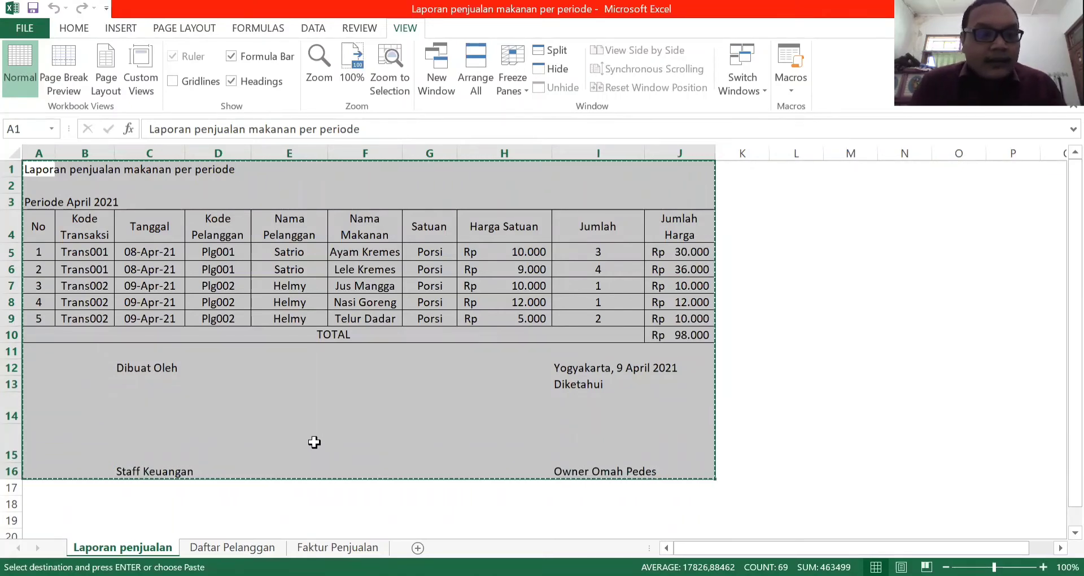
# Examine the customer list on Excel's Daftar Pelanggan sheet and its copy under item b of the FIX Word document.
pyautogui.click(248, 547)
pyautogui.click(655, 330)
pyautogui.click(658, 248)
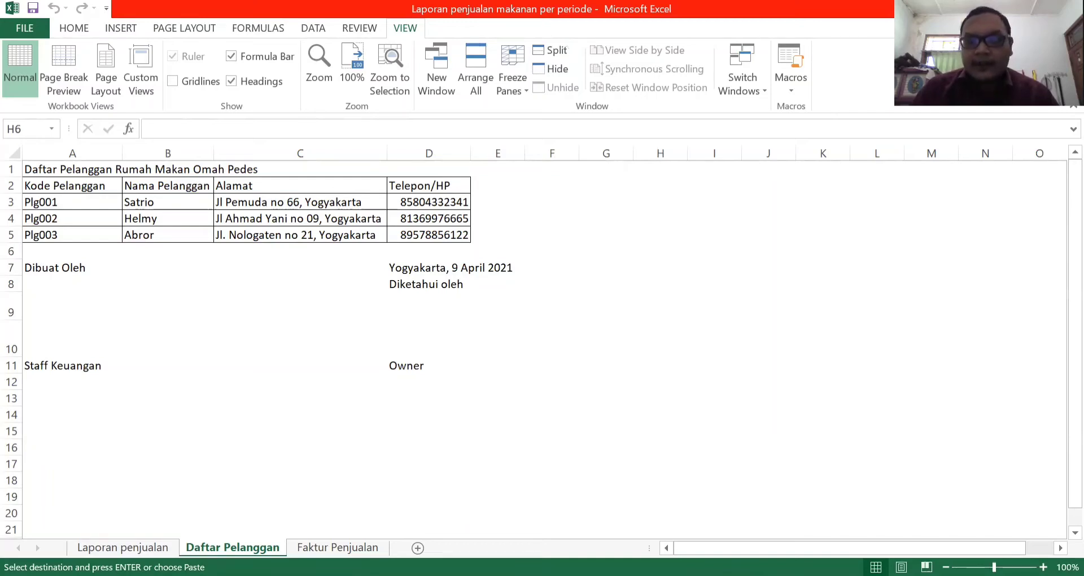
pyautogui.hotkey('alt', 'Tab')
pyautogui.hotkey('ctrl', 'v')
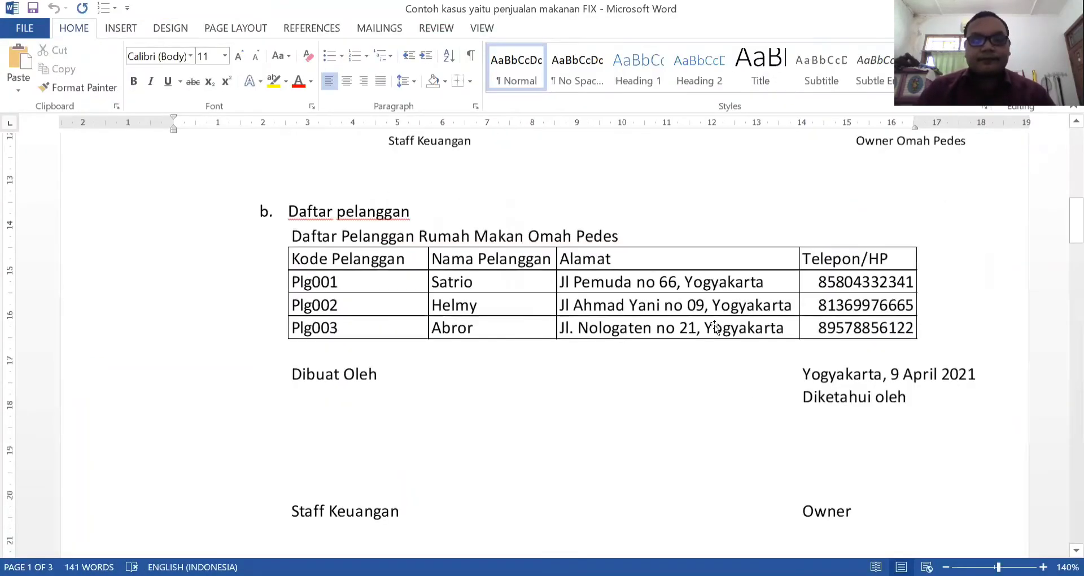
pyautogui.scroll(-1, 713, 324)
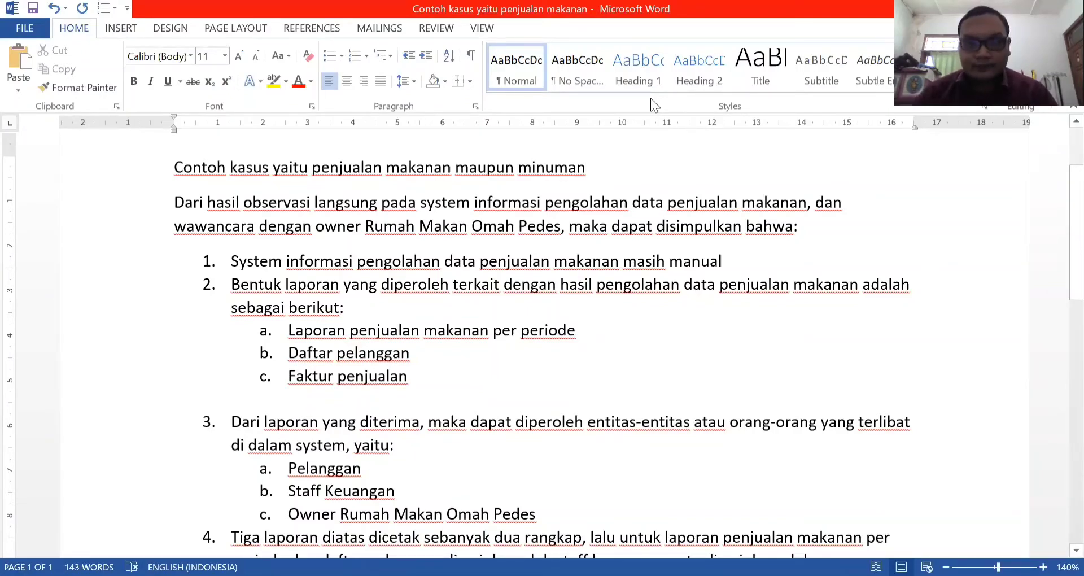
# Switch to Excel's Faktur Penjualan sheet and inspect the transaction code in A3 and the quantity and Jumlah Harga formula in row 7.
pyautogui.hotkey('alt', 'Tab')
pyautogui.click(339, 546)
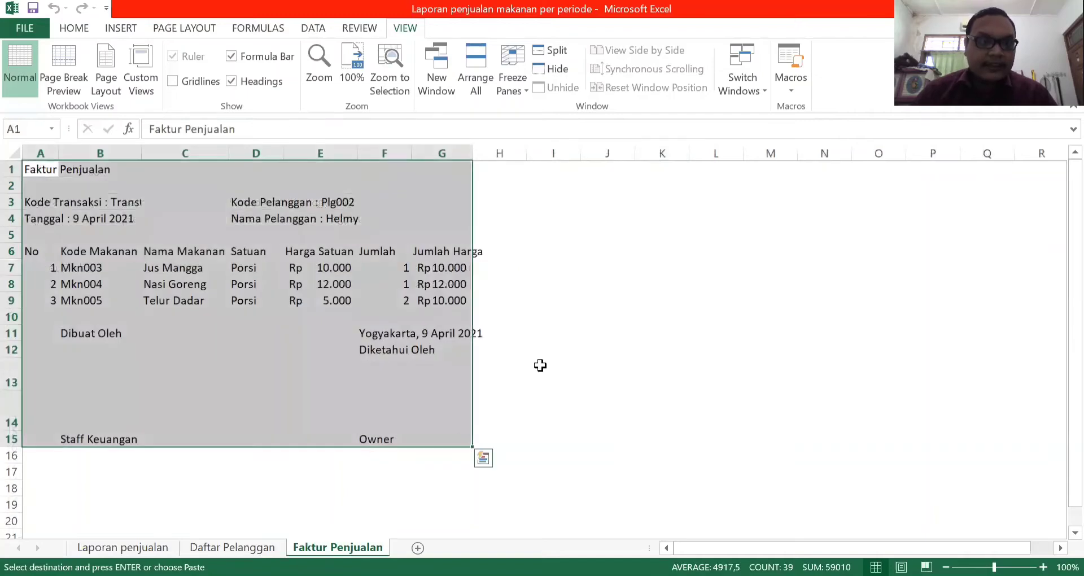
pyautogui.click(606, 375)
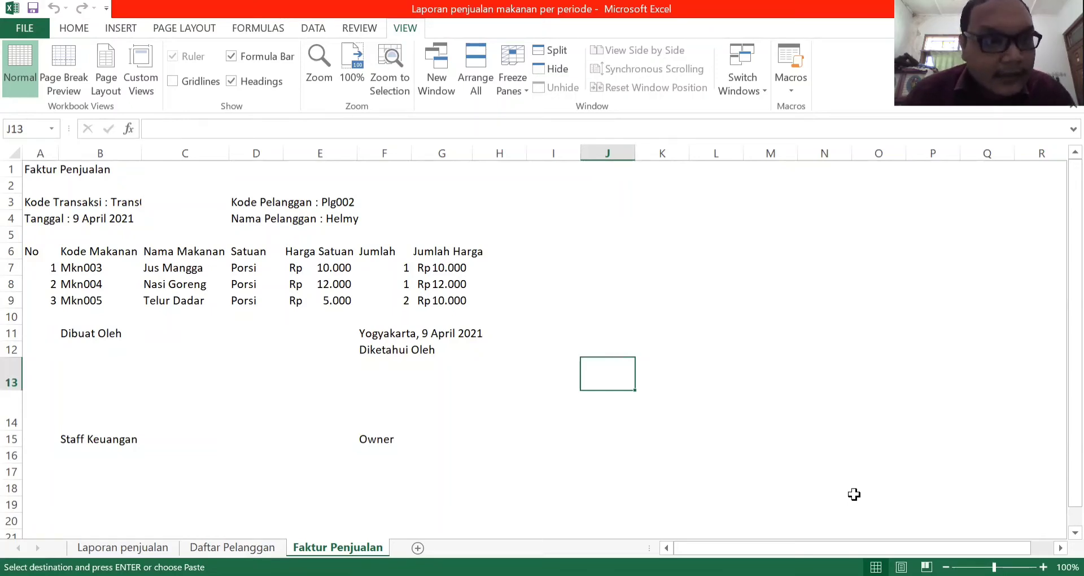
pyautogui.click(146, 212)
pyautogui.click(131, 202)
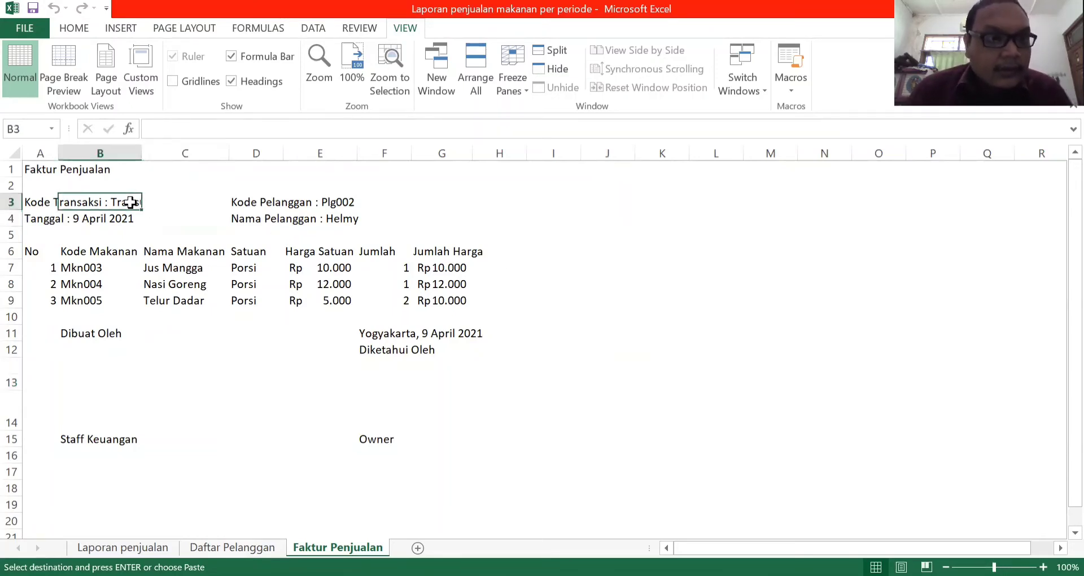
pyautogui.click(55, 204)
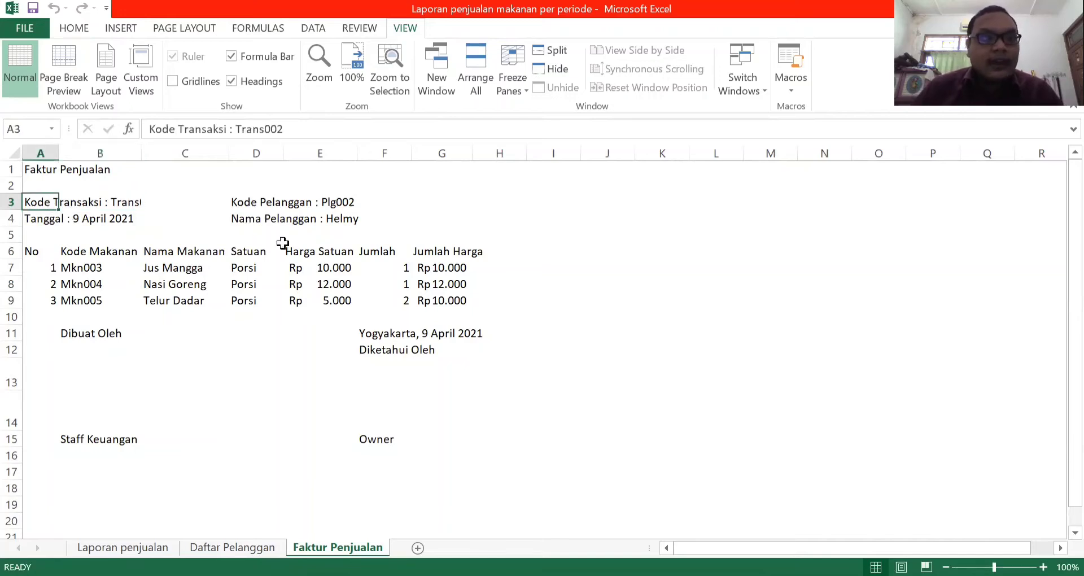
pyautogui.click(610, 449)
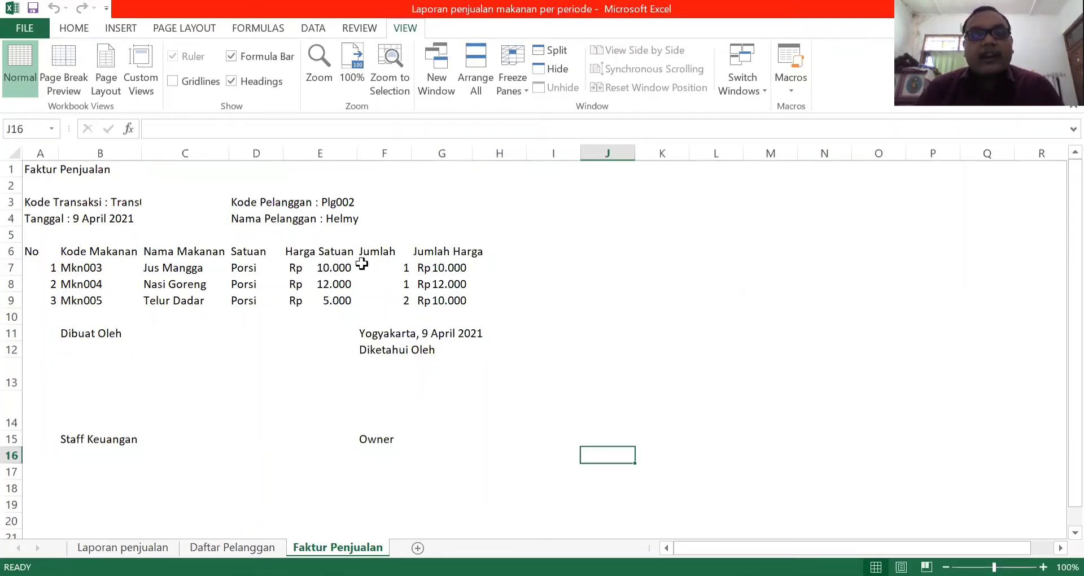
pyautogui.click(390, 266)
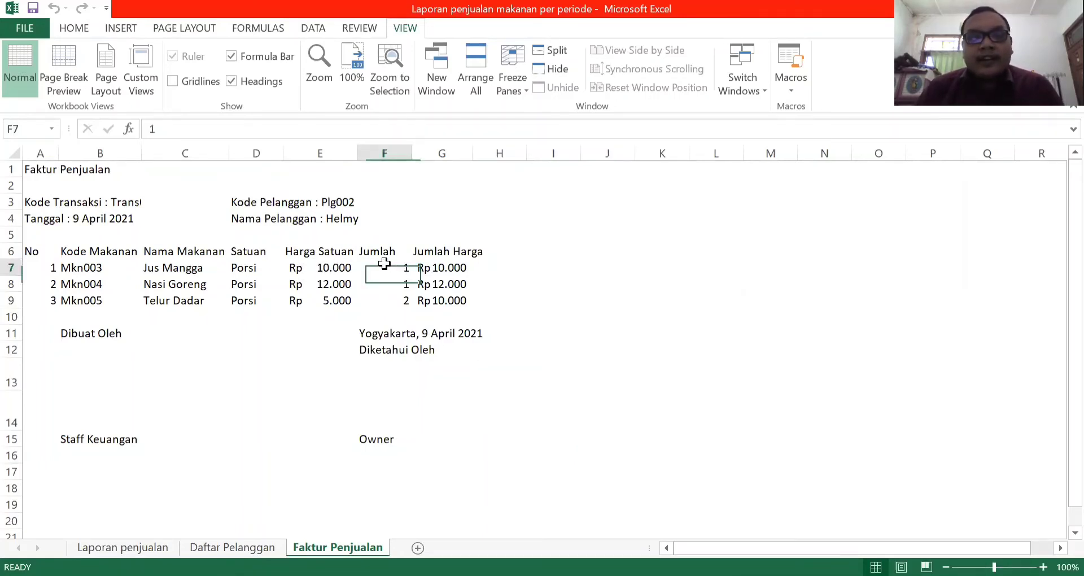
pyautogui.click(452, 269)
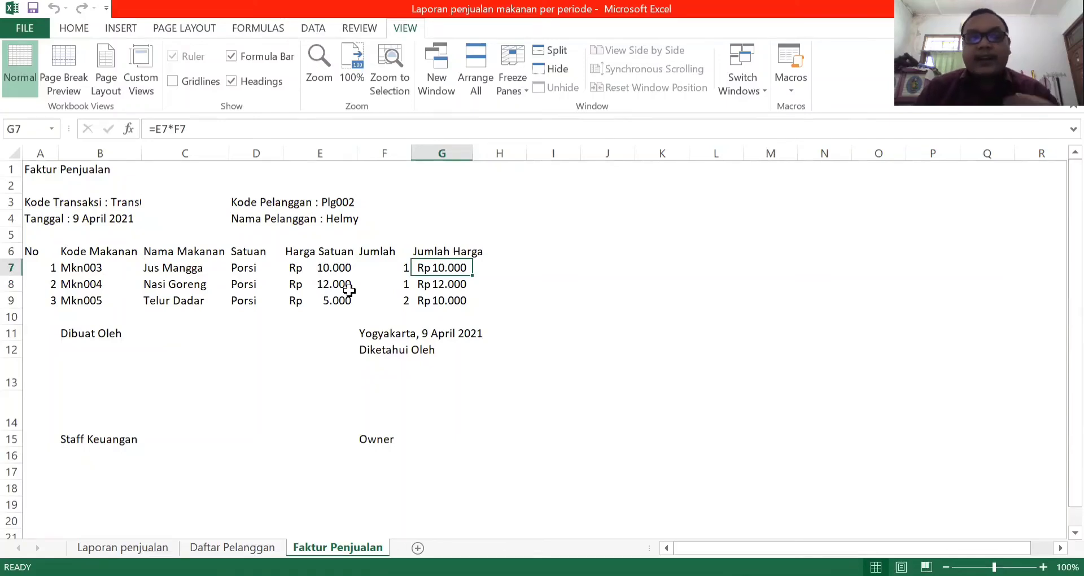
# Examine the invoice's signature block, covering Dibuat Oleh, Staff Keuangan and the signing space below Diketahui Oleh.
pyautogui.click(105, 335)
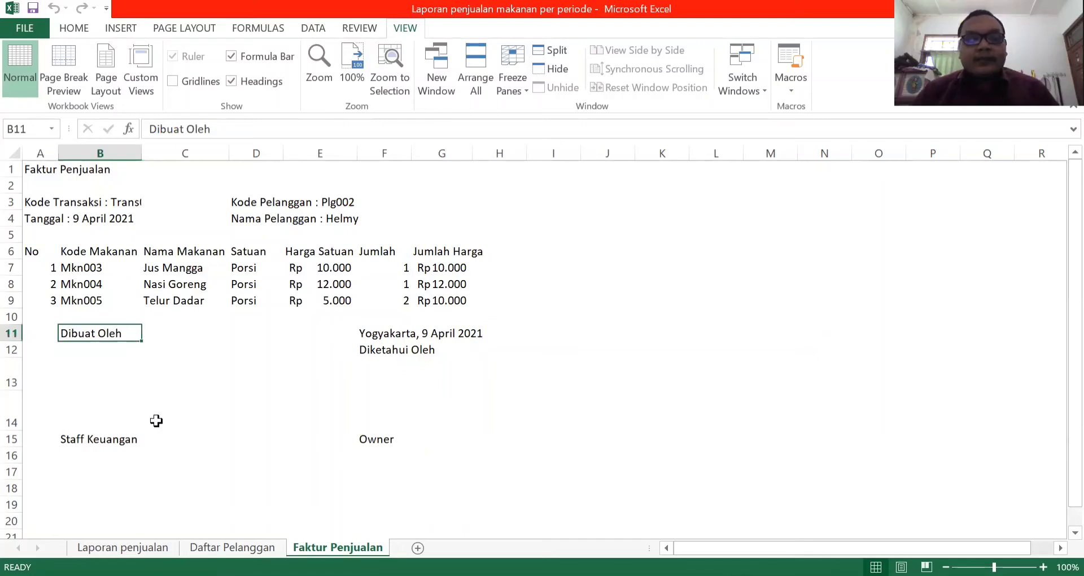
pyautogui.click(95, 436)
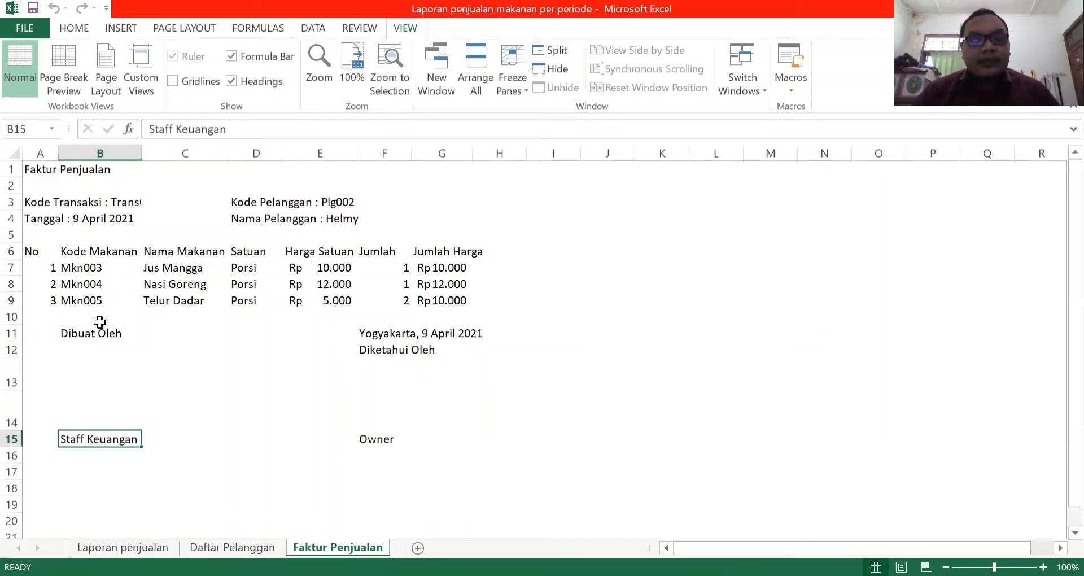
pyautogui.click(121, 332)
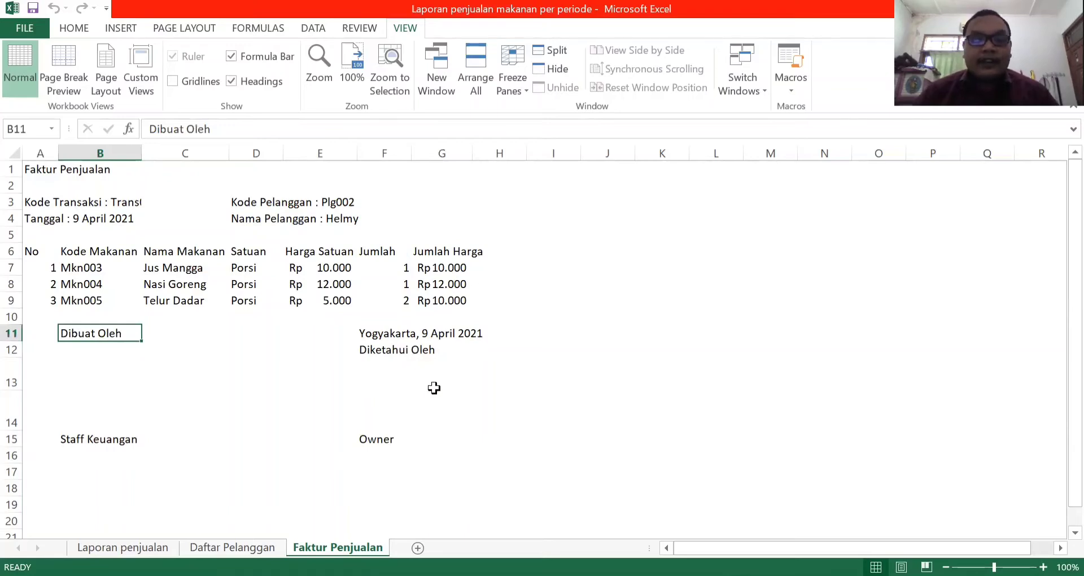
pyautogui.click(393, 405)
pyautogui.click(402, 380)
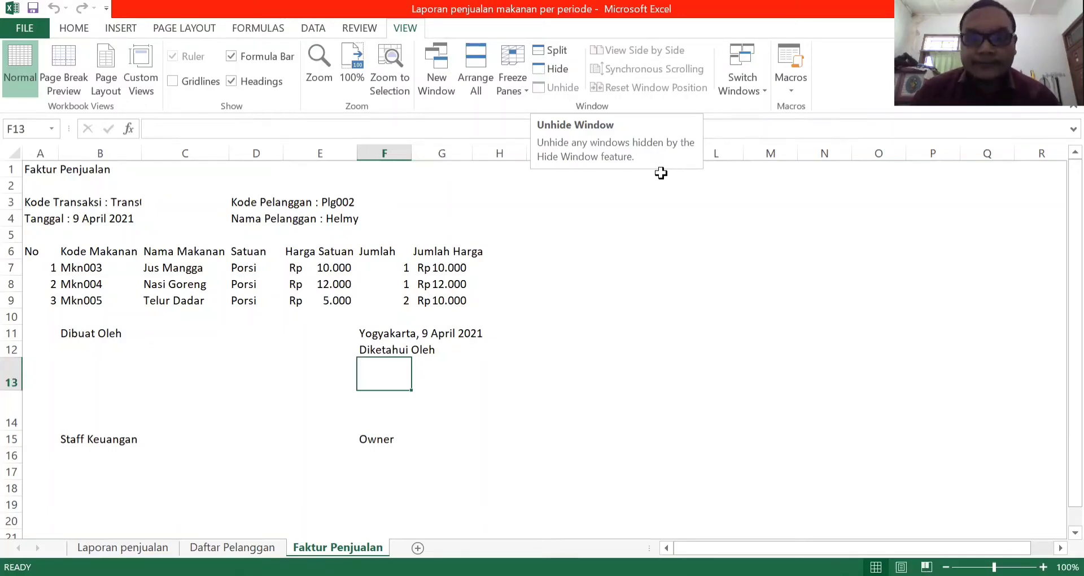
pyautogui.click(661, 172)
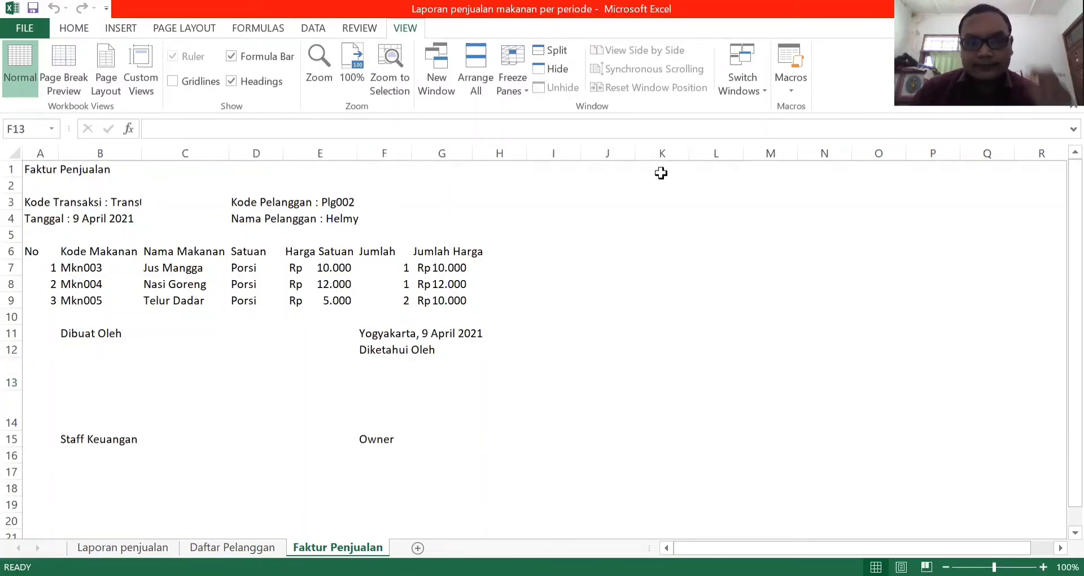
# Switch to Word and review the case document's list of reports, involved entities and report distribution.
pyautogui.hotkey('alt', 'Tab')
pyautogui.scroll(-9, 722, 417)
pyautogui.scroll(3, 721, 419)
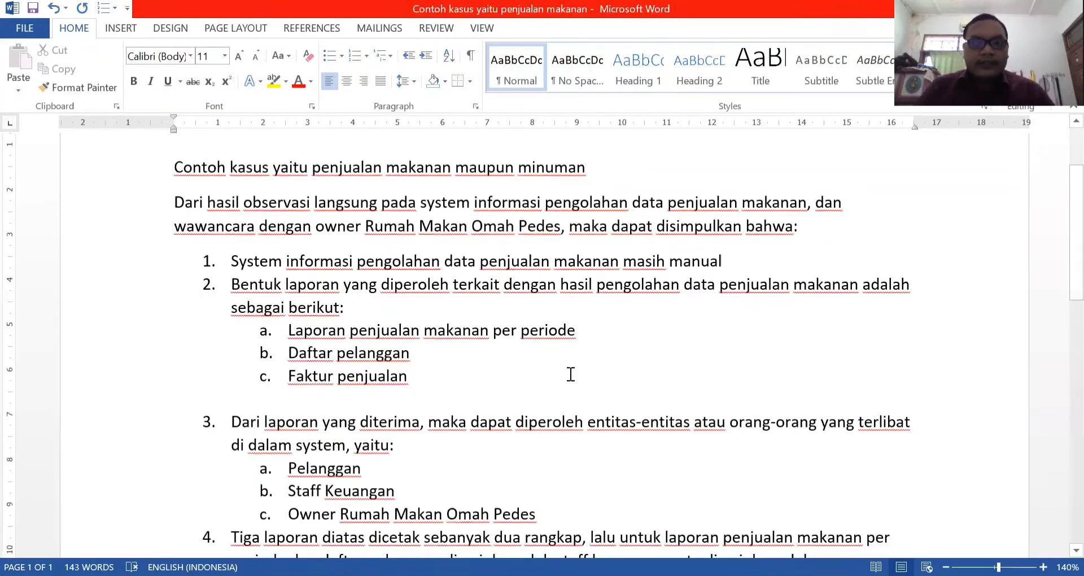
pyautogui.scroll(-2, 563, 367)
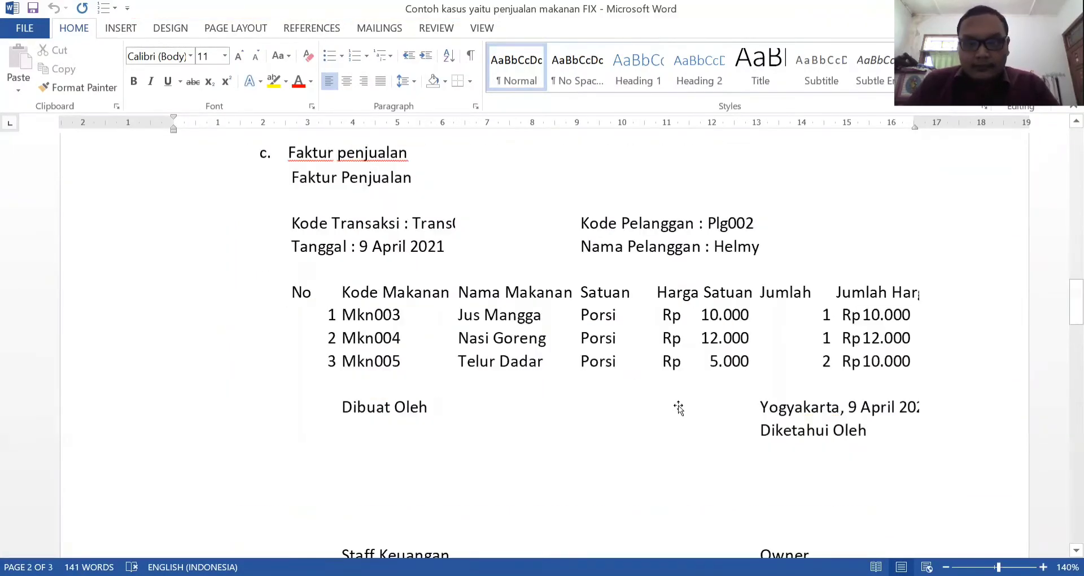
# Read points 3 and 4 of the FIX document on involved entities and report archiving, together with the invoice above them.
pyautogui.scroll(-7, 631, 382)
pyautogui.scroll(-2, 631, 382)
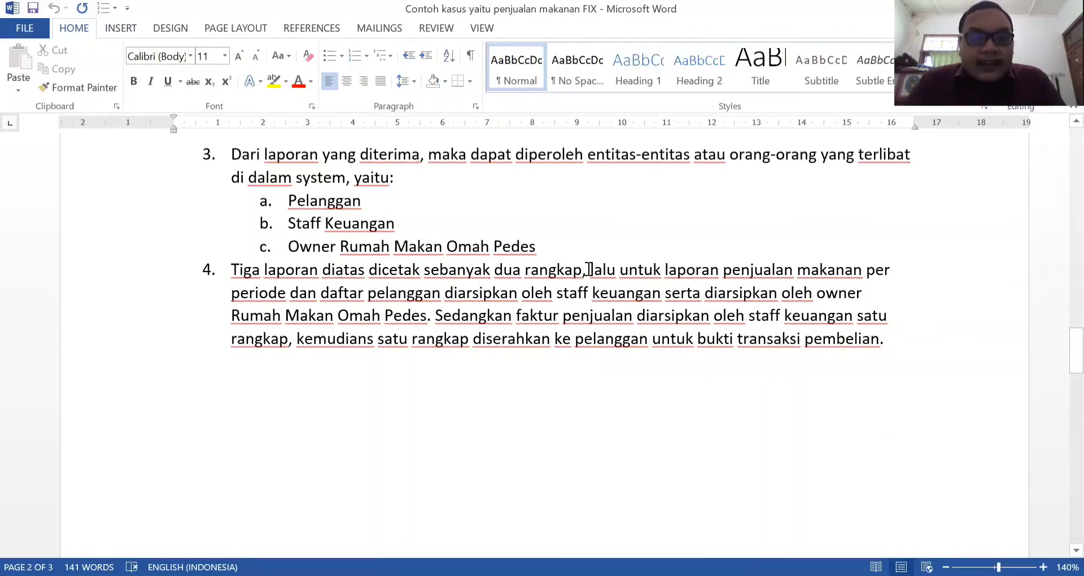
pyautogui.scroll(2, 361, 401)
pyautogui.scroll(-1, 364, 400)
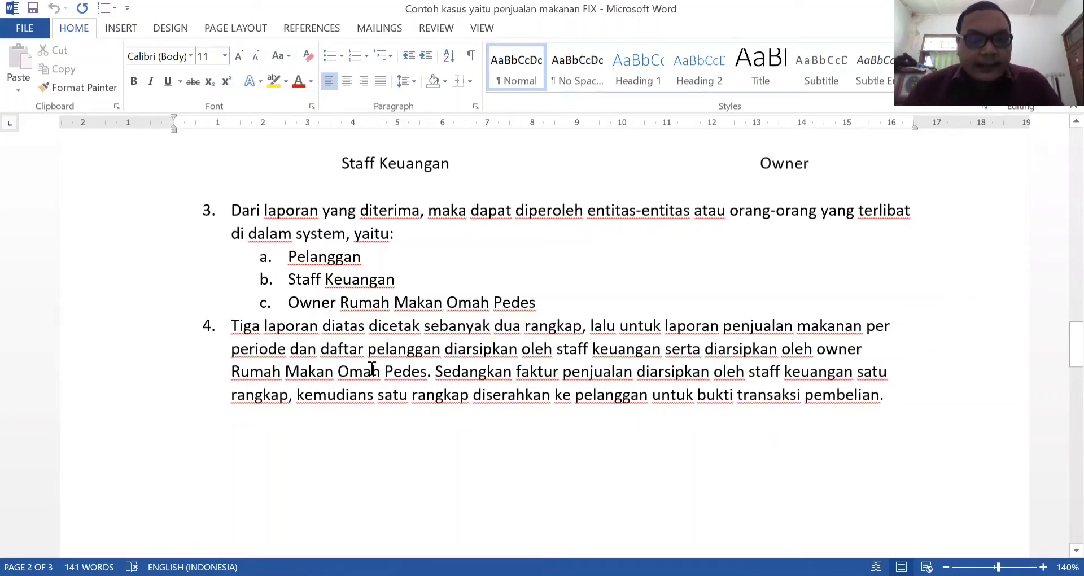
pyautogui.scroll(7, 508, 452)
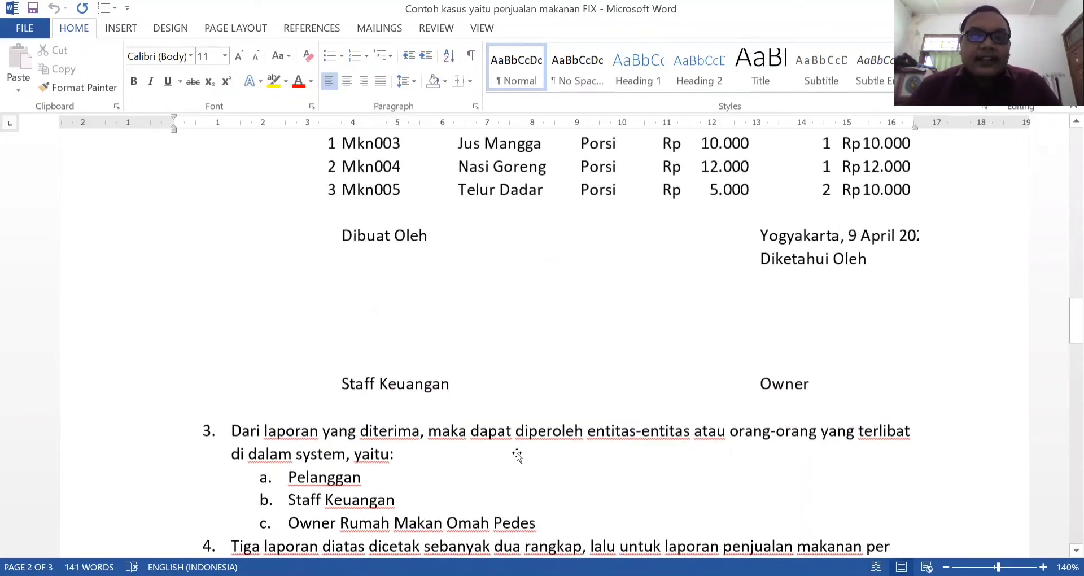
# Review the FIX document's sales invoice, per-period sales report and customer list again, ending at points 3 and 4 on entities and archiving.
pyautogui.scroll(12, 525, 449)
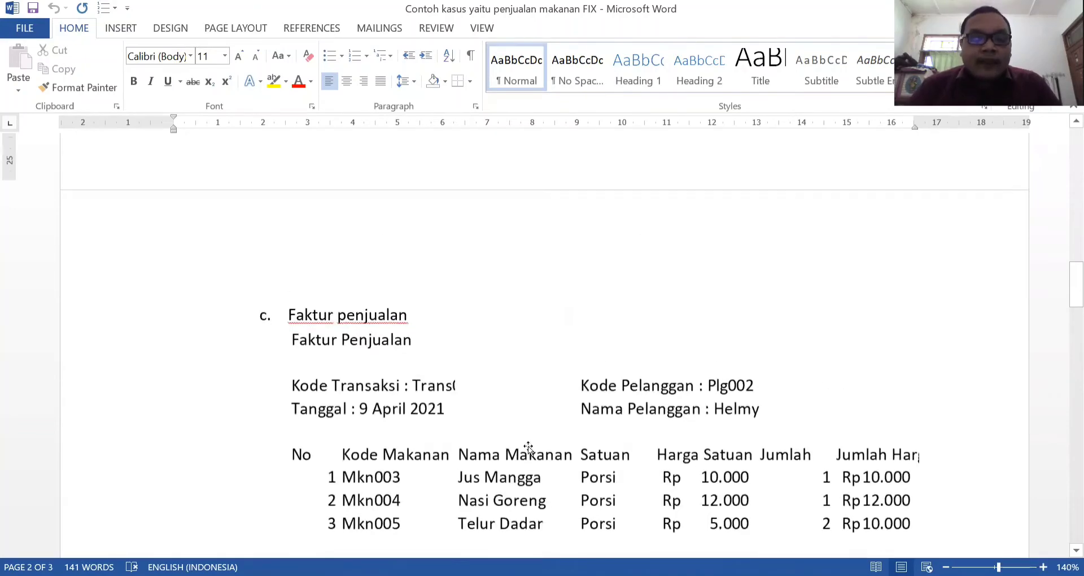
pyautogui.scroll(14, 528, 346)
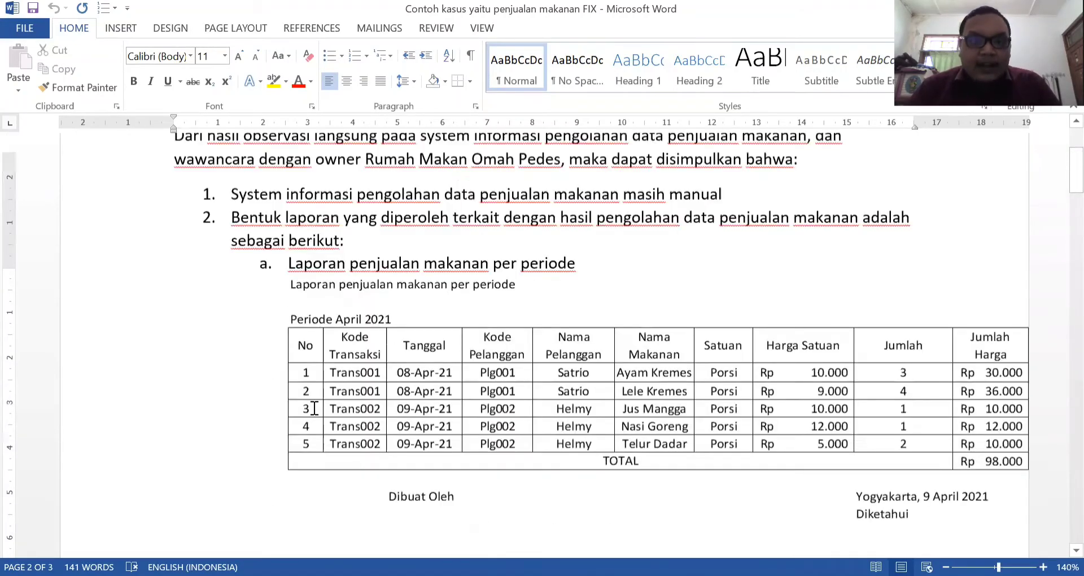
pyautogui.scroll(-20, 742, 408)
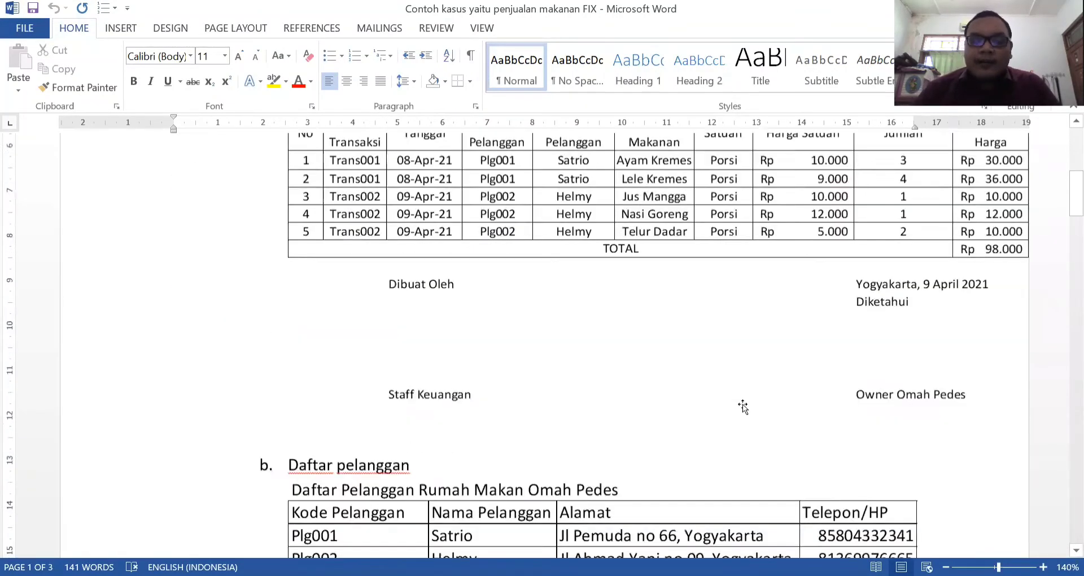
pyautogui.scroll(-3, 742, 408)
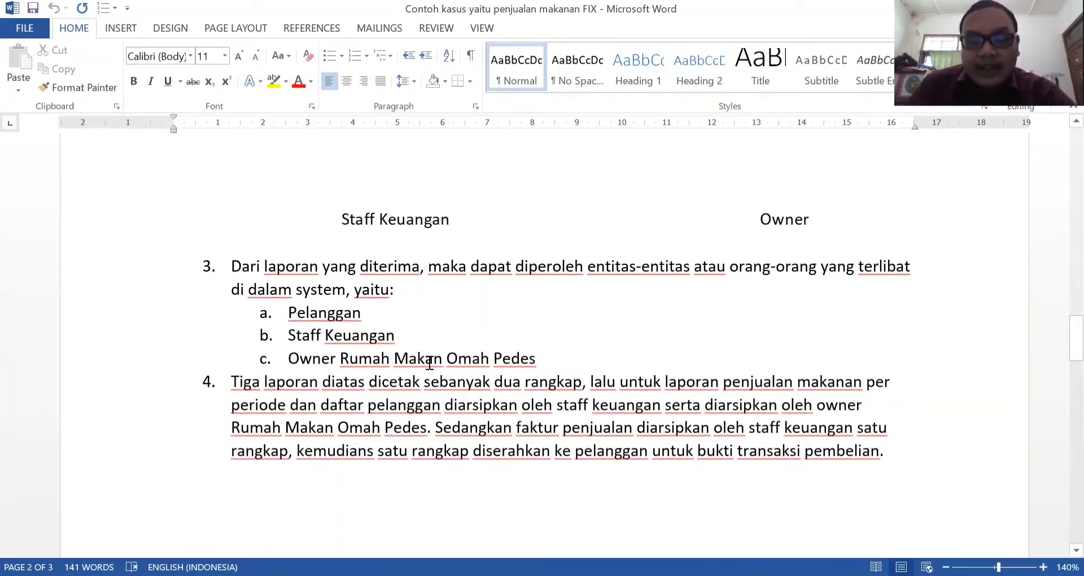
pyautogui.scroll(-1, 427, 363)
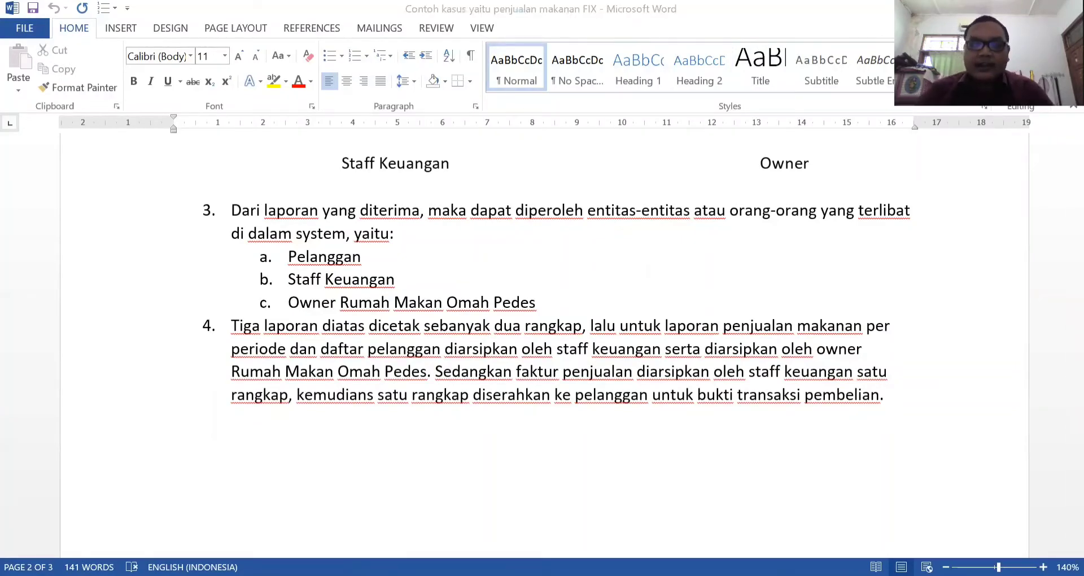
# Switch to Visio's Rancangan Sistem Informasi drawing and view the flowchart from its Pelanggan, Staff Keuangan and Owner column headings.
pyautogui.hotkey('alt', 'Tab')
pyautogui.scroll(3, 790, 369)
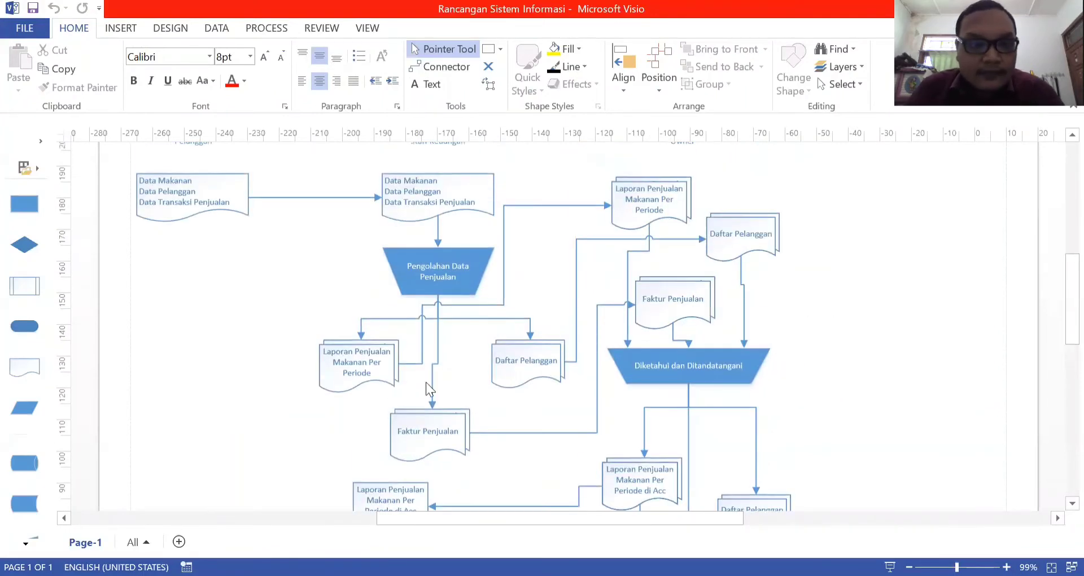
pyautogui.scroll(3, 456, 250)
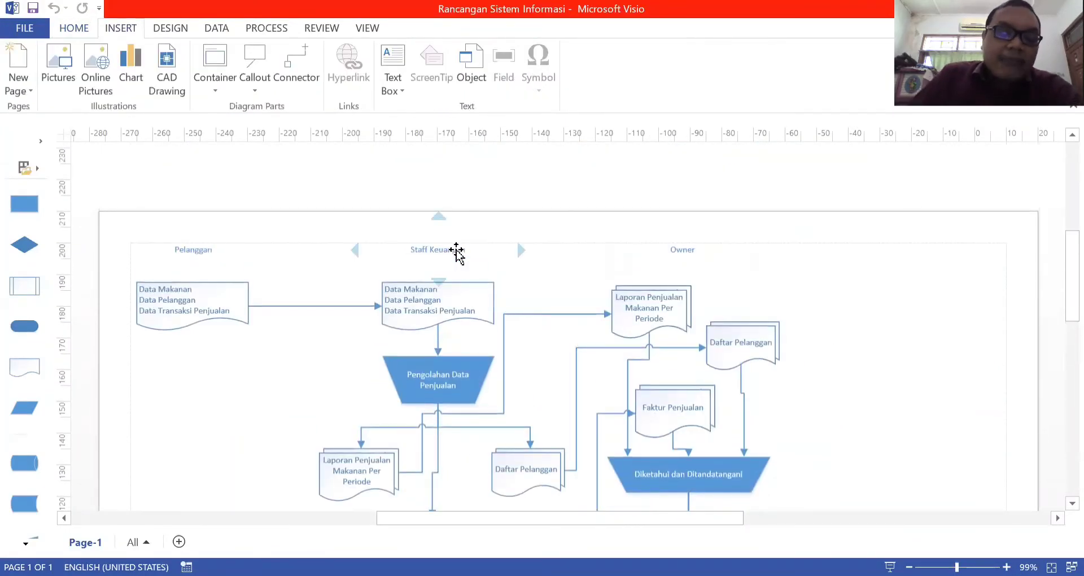